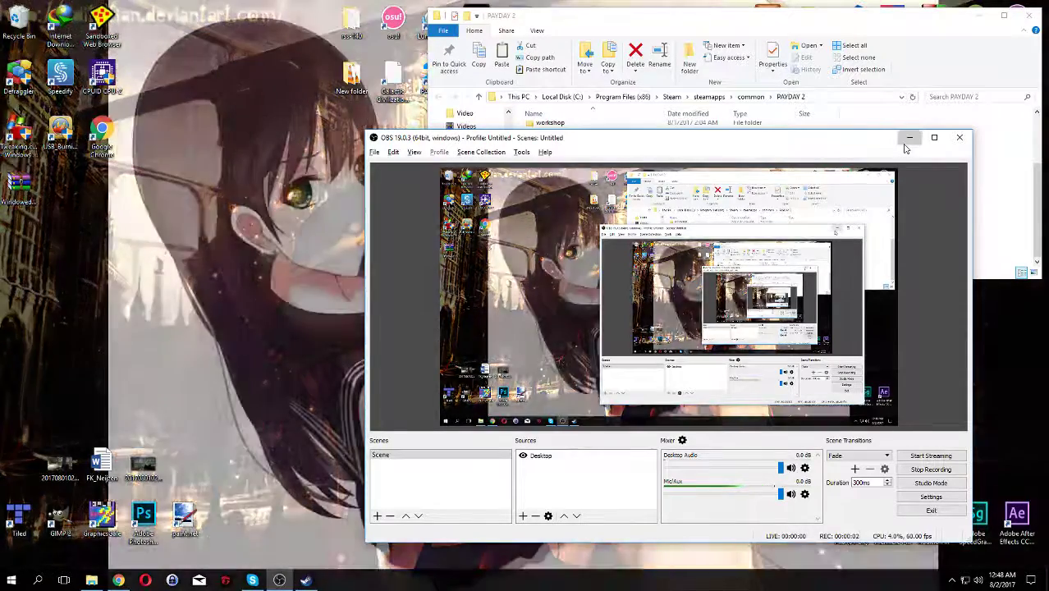
Step: Delete the mods folder and IPHLPAPI.dll from the PAYDAY 2 game folder
click(908, 138)
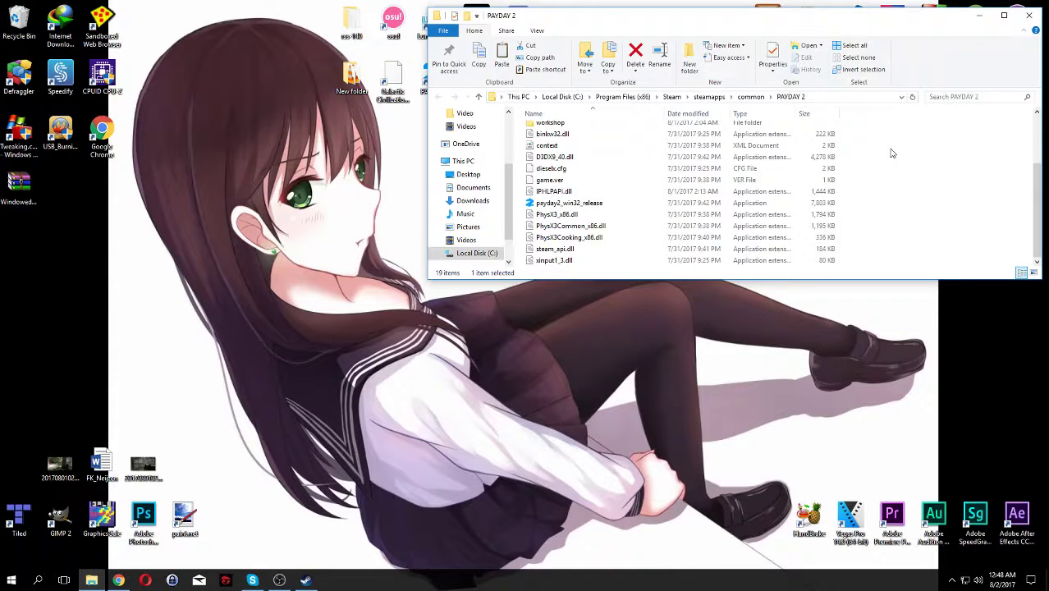
click(763, 191)
scroll(763, 197, up, 2)
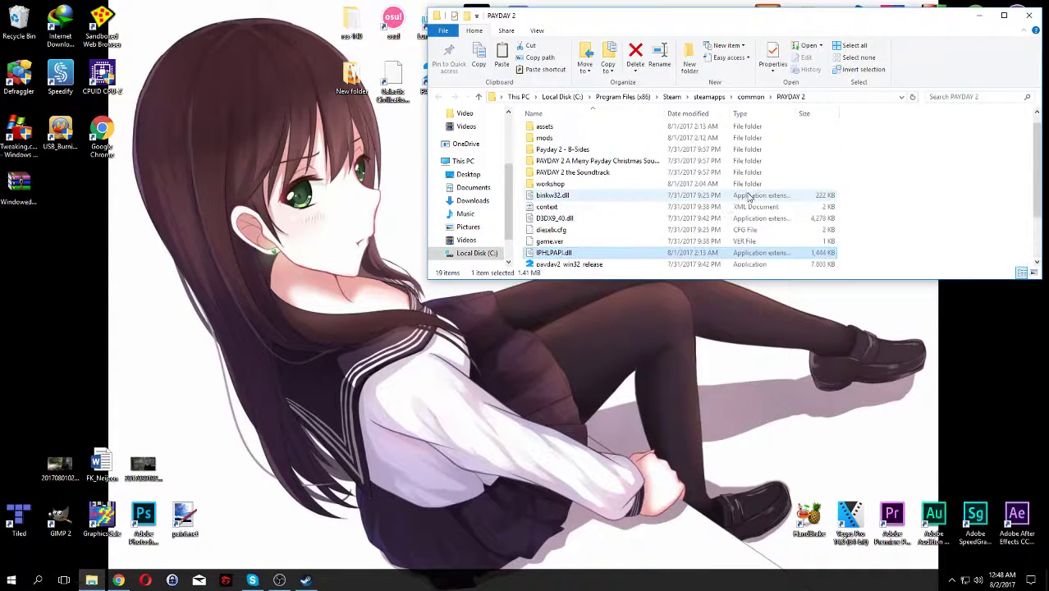
ctrl+click(610, 141)
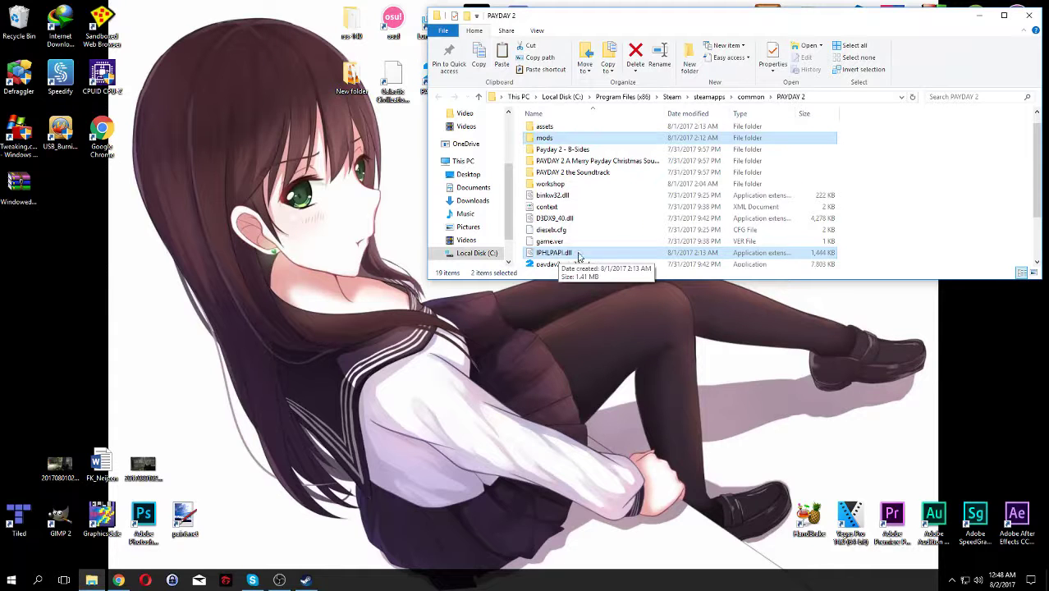
key(Delete)
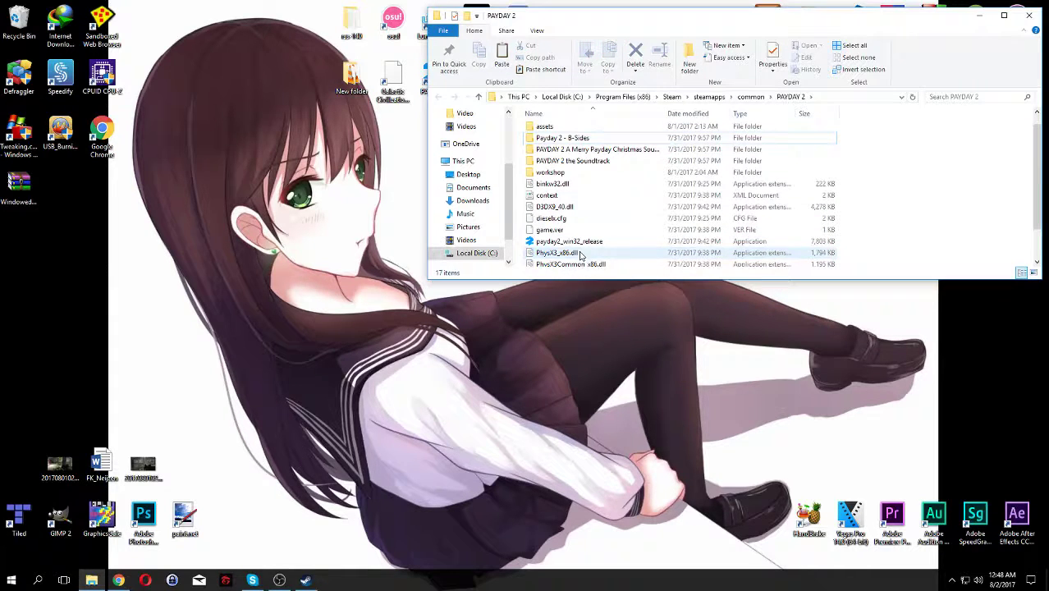
Step: Switch to Chrome, download BLT_r15_r5.zip of release 1.08 from the Payday-2-BLT GitHub repository, and open its download folder
click(118, 580)
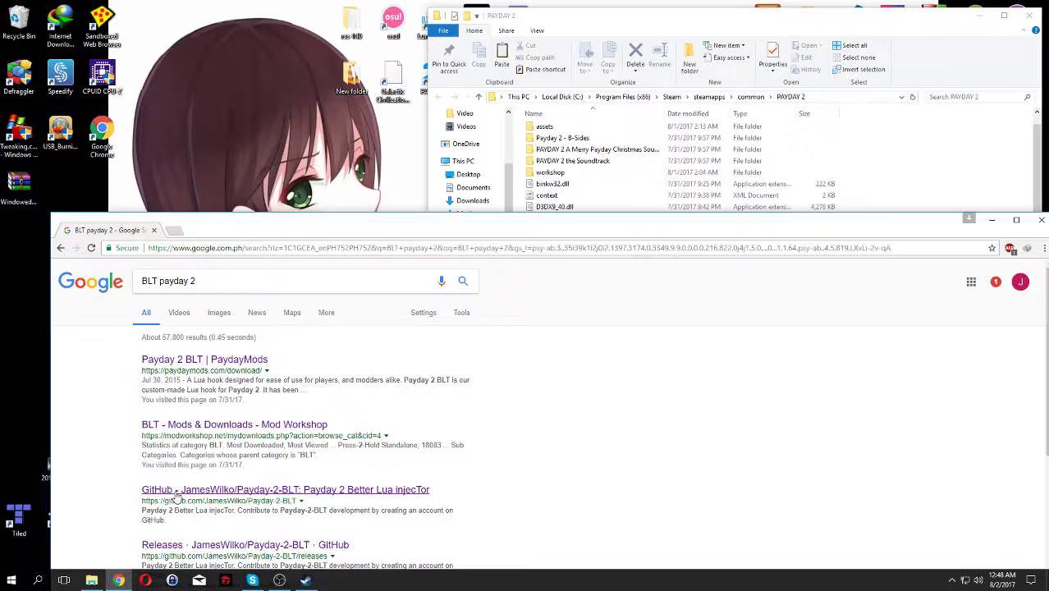
click(204, 491)
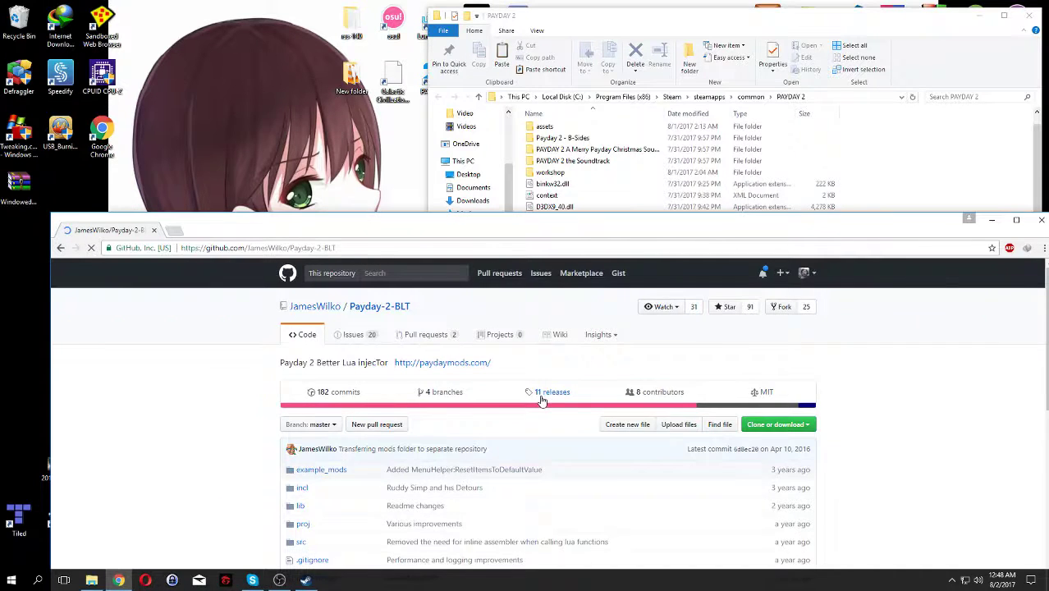
click(548, 392)
scroll(427, 350, down, 2)
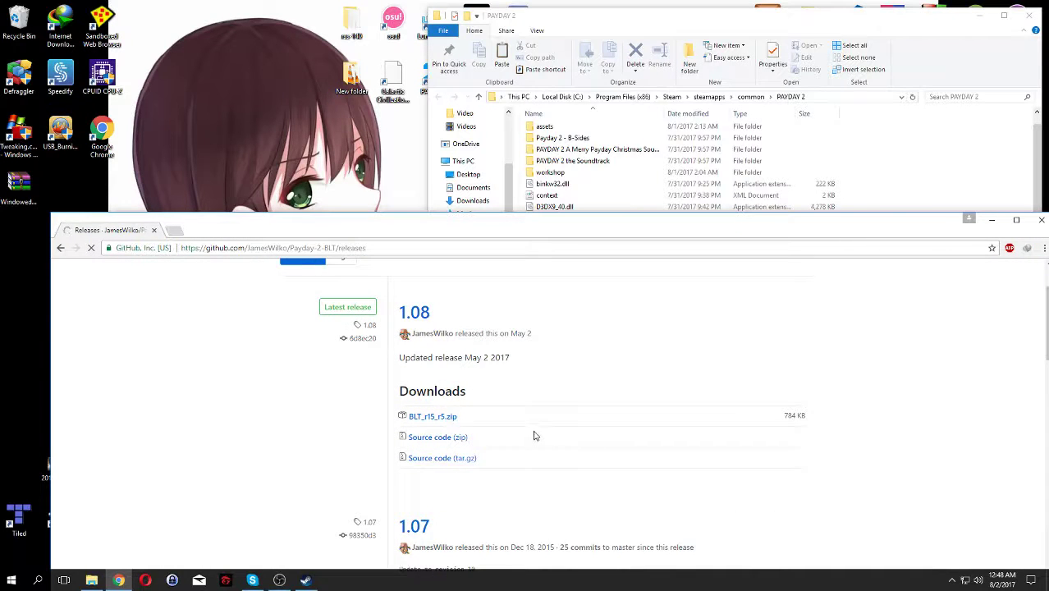
click(537, 336)
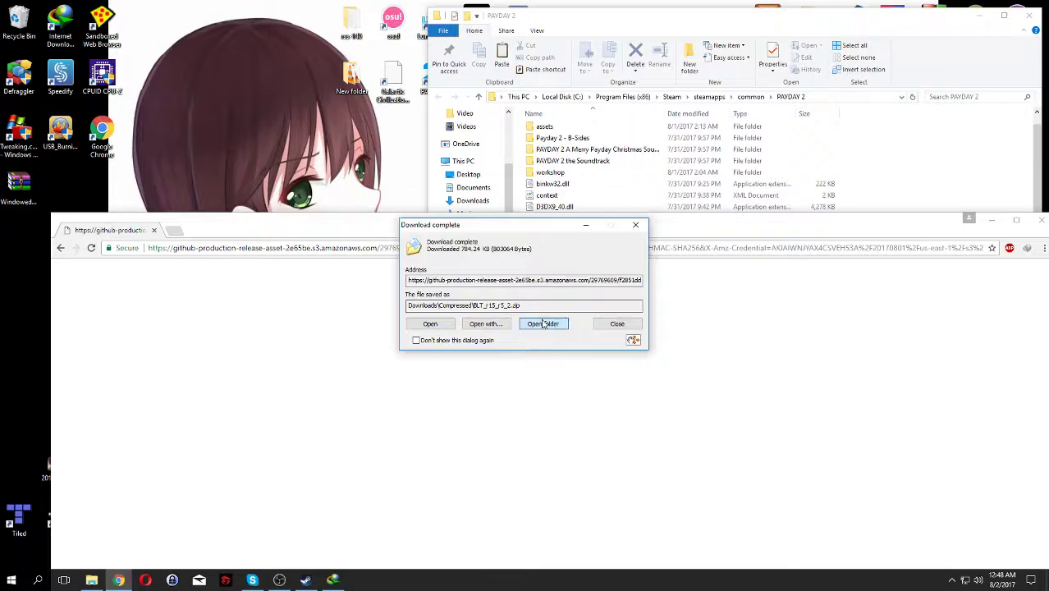
click(542, 324)
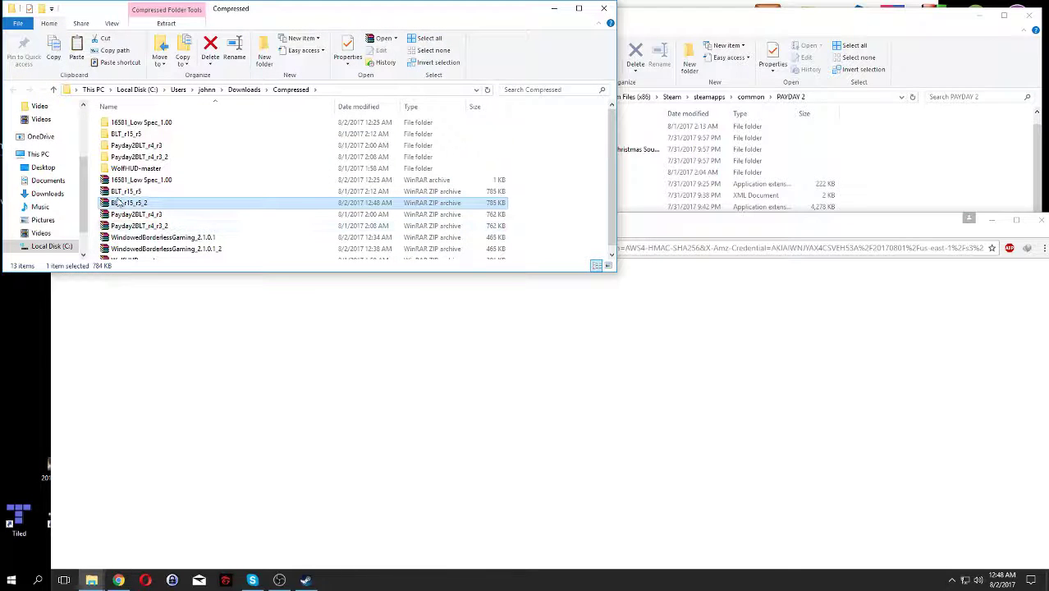
Step: Delete every file and folder in the Compressed downloads folder except the BLT_r15_r5_2 archive
right_click(118, 200)
click(283, 204)
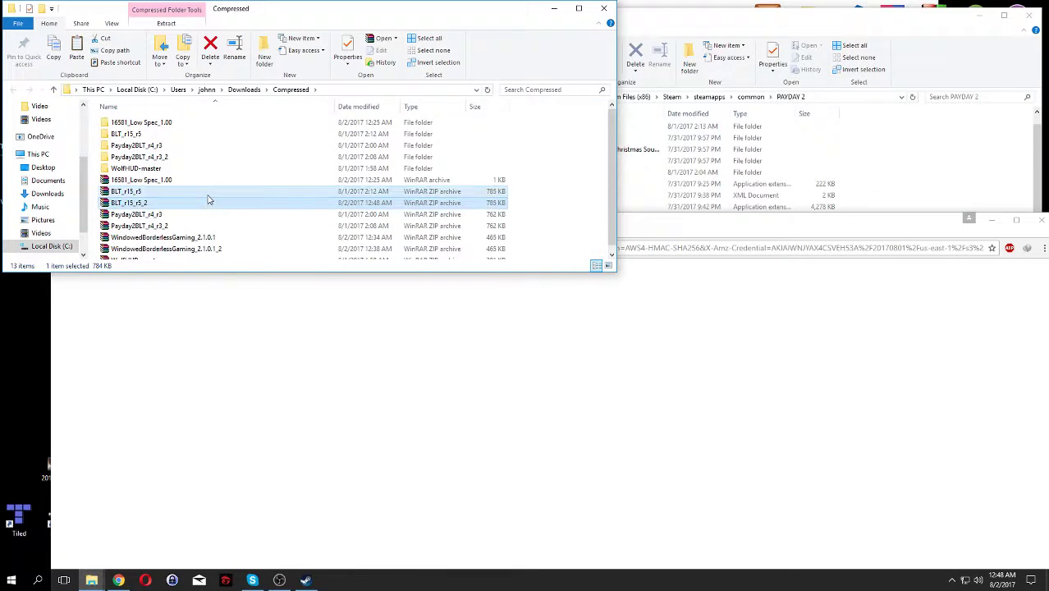
drag(208, 197, 208, 126)
scroll(171, 239, down, 1)
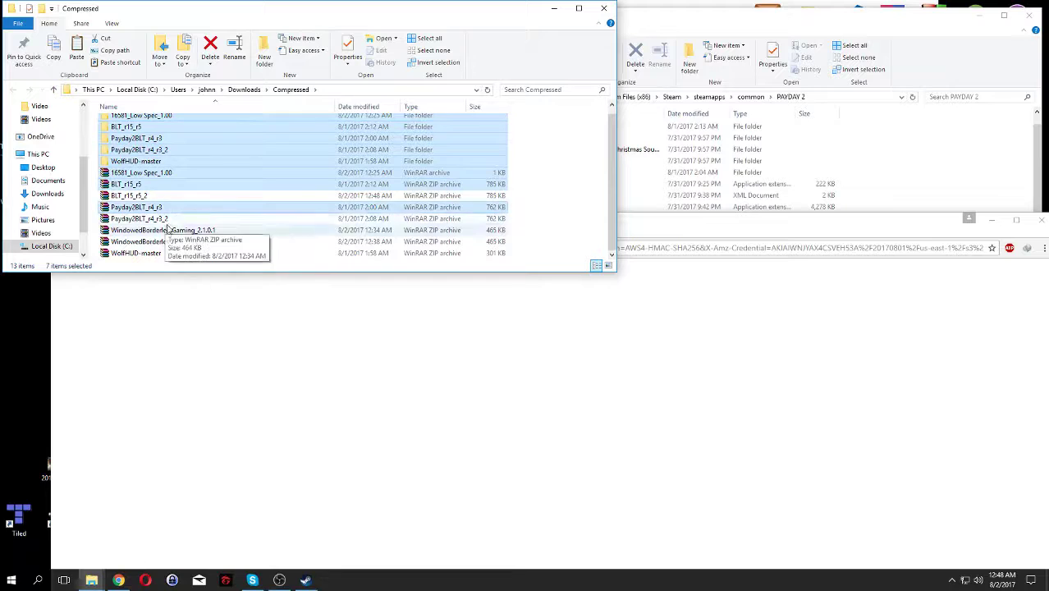
ctrl+click(152, 218)
ctrl+click(164, 229)
ctrl+click(164, 241)
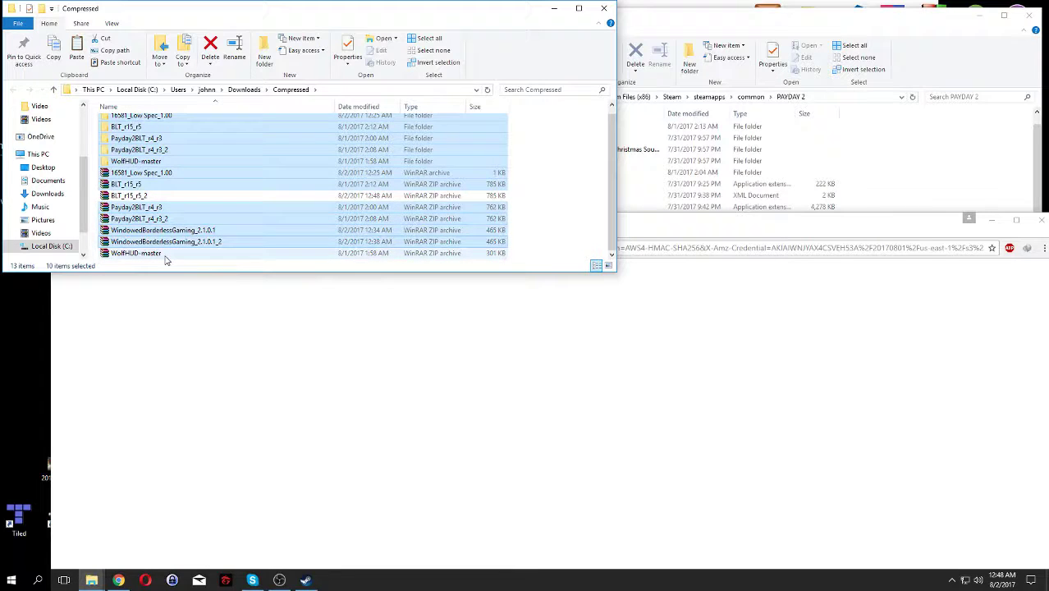
ctrl+click(164, 253)
key(Delete)
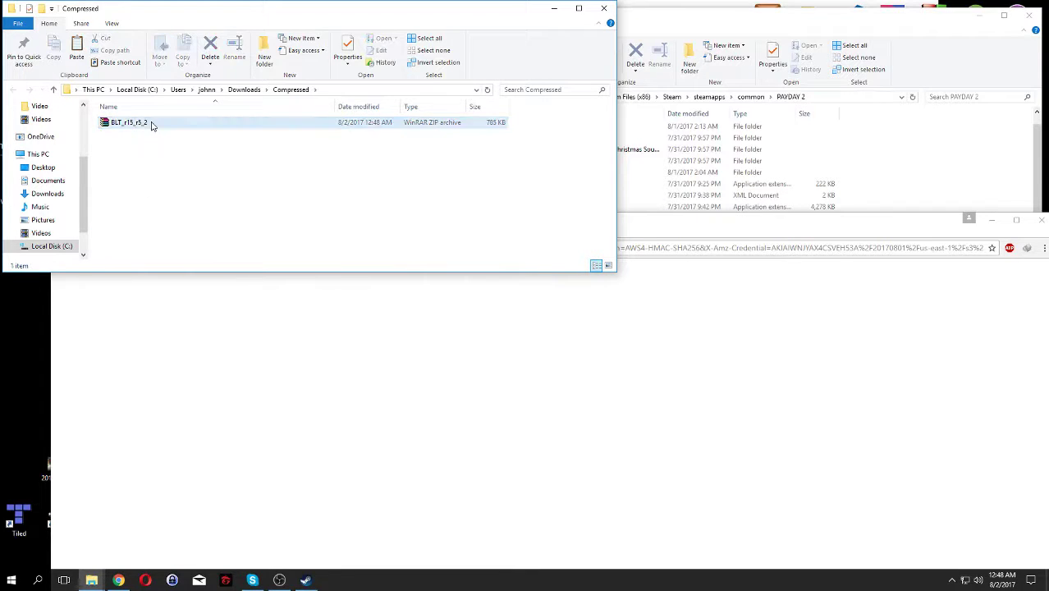
Step: Extract the BLT_r15_r5_2 archive into its own folder within Compressed
click(151, 123)
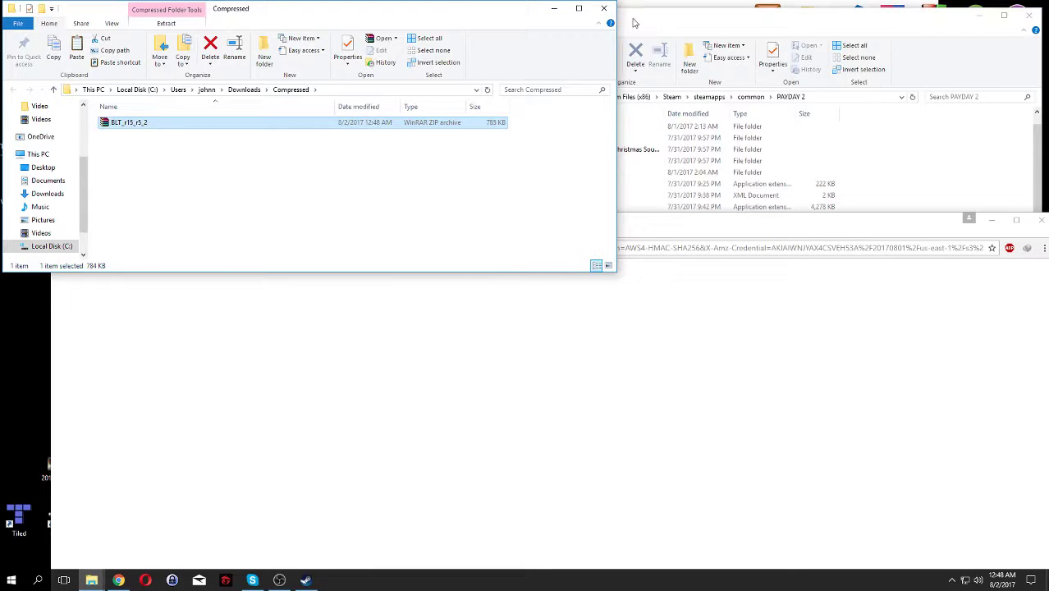
drag(472, 16, 751, 168)
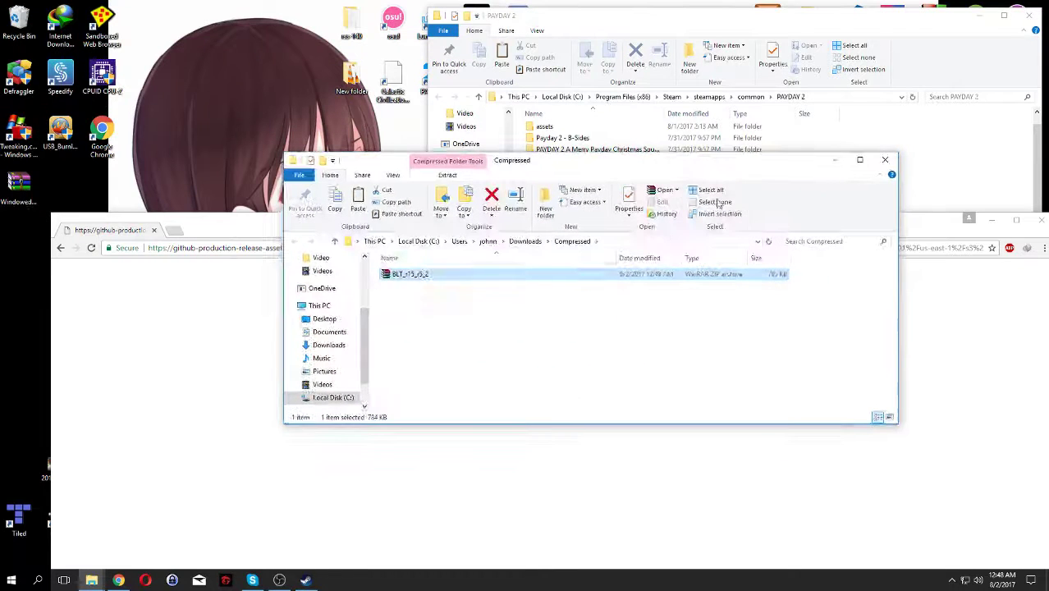
right_click(523, 281)
click(575, 322)
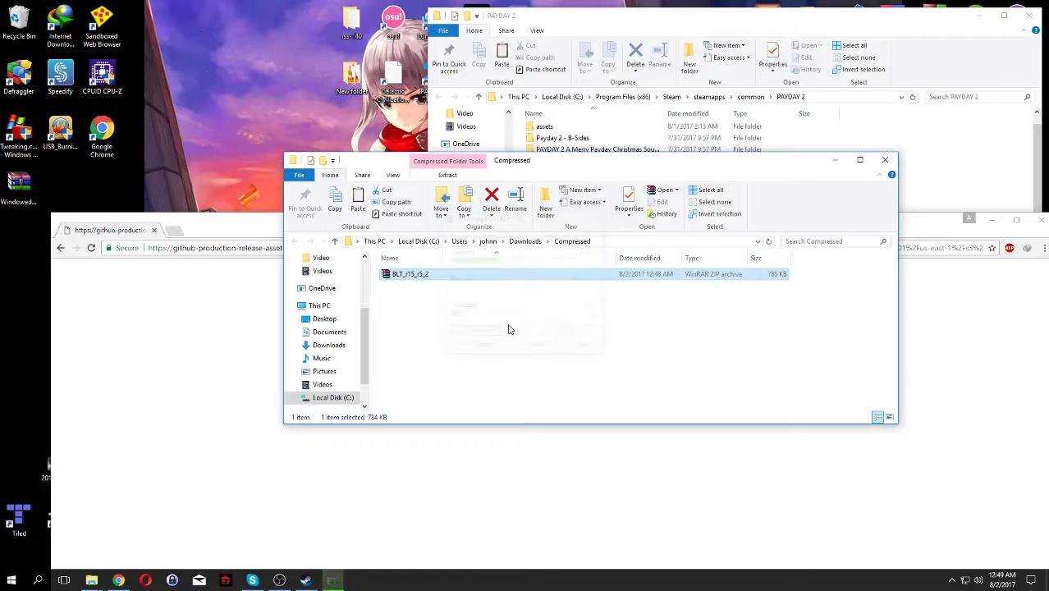
Step: Copy the extracted mods folder and IPHLPAPI.dll into the PAYDAY 2 folder, and close the BLT_r15_r5_2 window
double_click(434, 274)
click(448, 285)
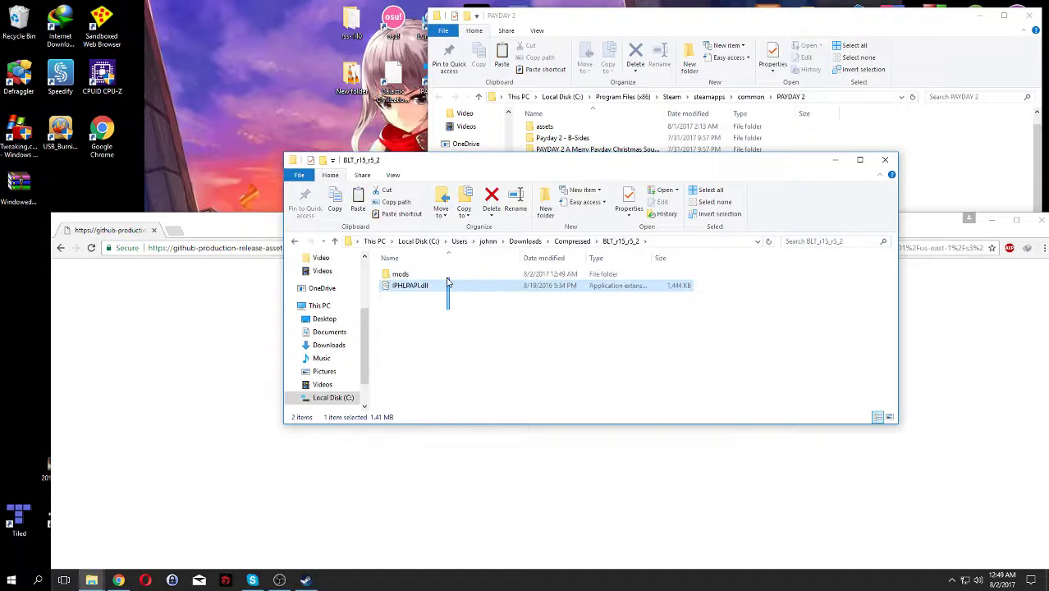
drag(448, 283, 449, 275)
click(1032, 140)
right_click(998, 142)
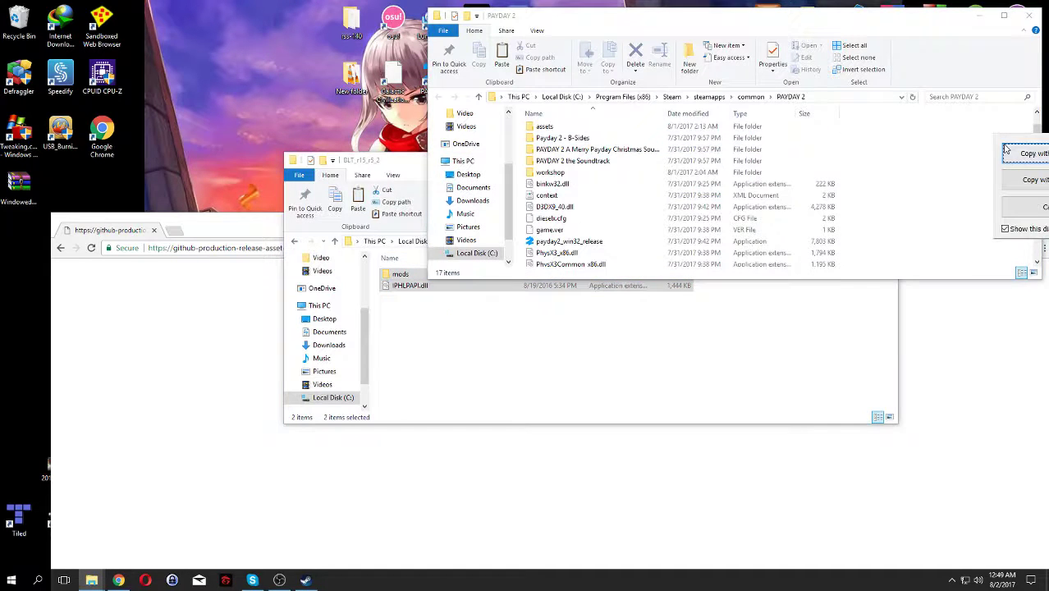
key(Escape)
key(ctrl+v)
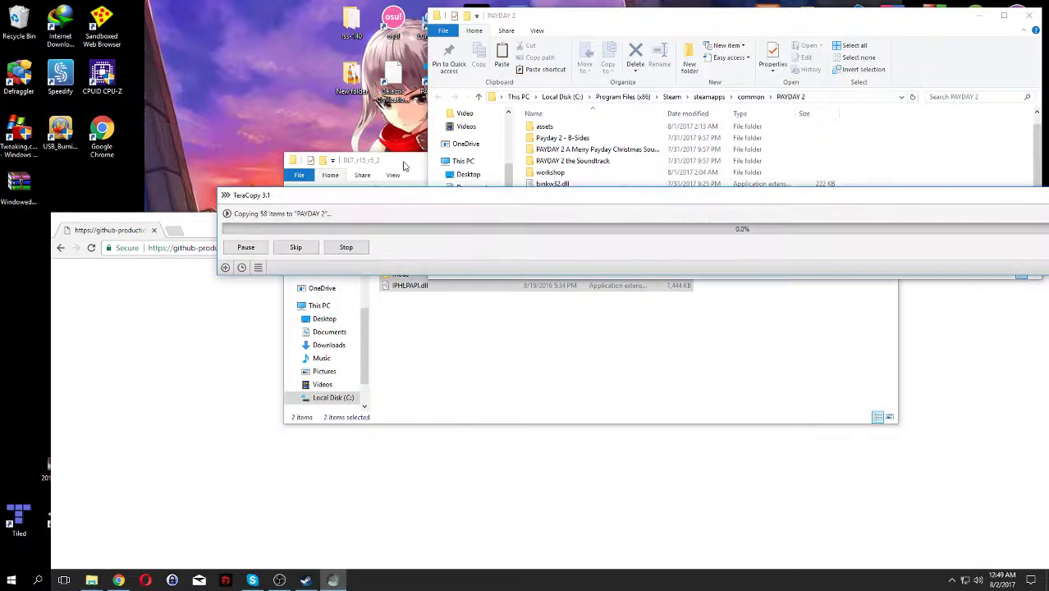
drag(408, 167, 289, 239)
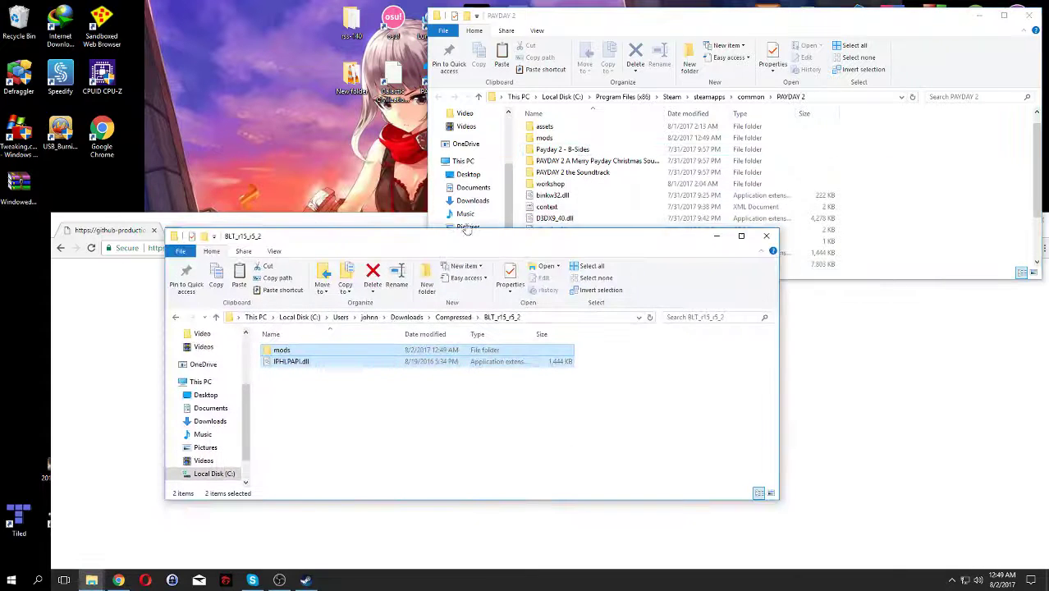
click(766, 233)
Step: Search Google for "wolfhud" in a new browser tab and open the WolfHUD GitHub repository
click(511, 391)
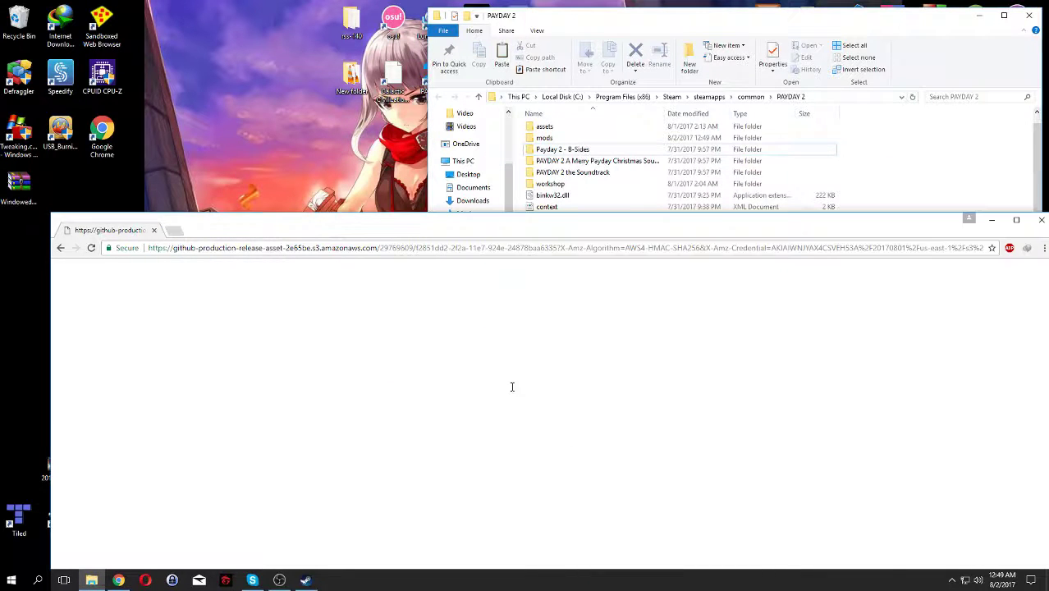
click(172, 234)
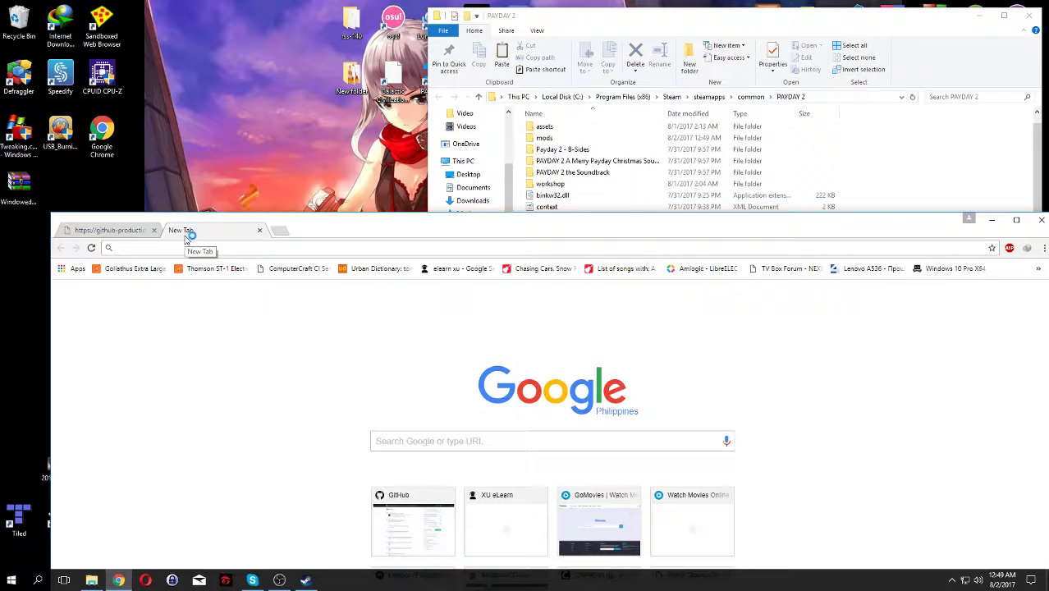
text(wolfhud)
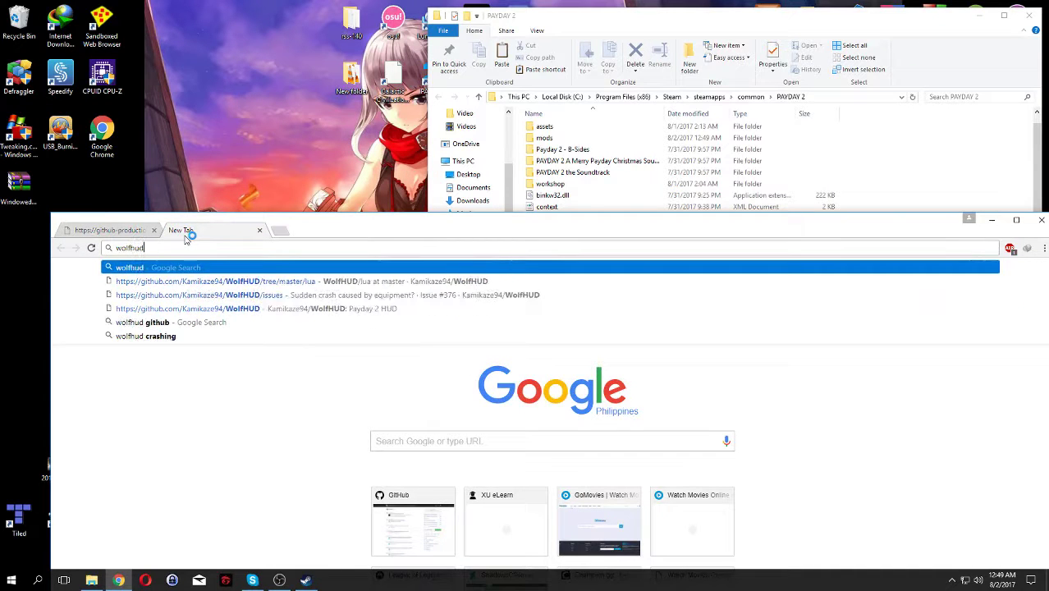
key(Return)
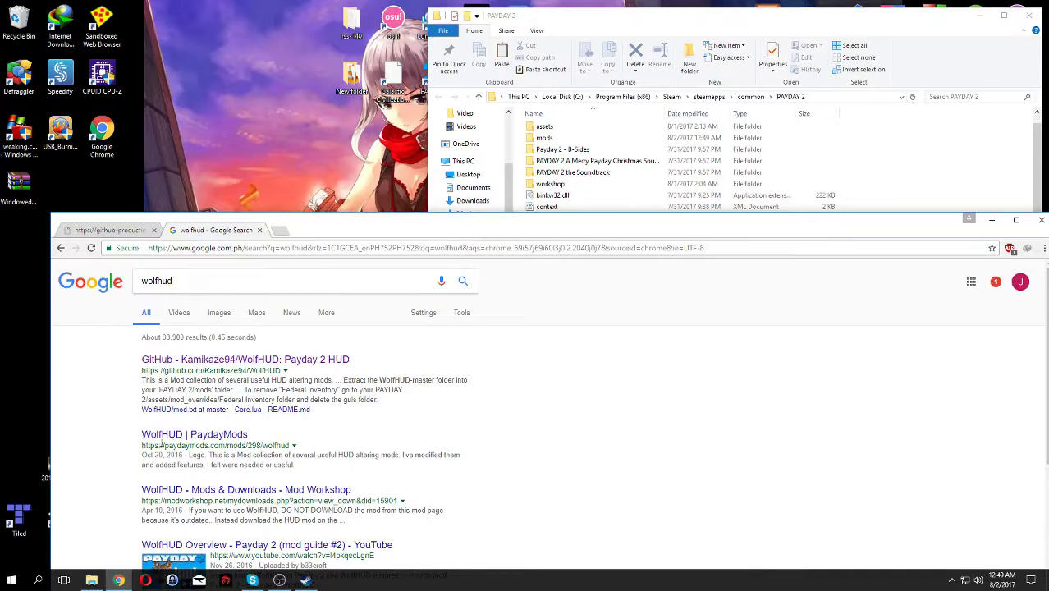
click(201, 357)
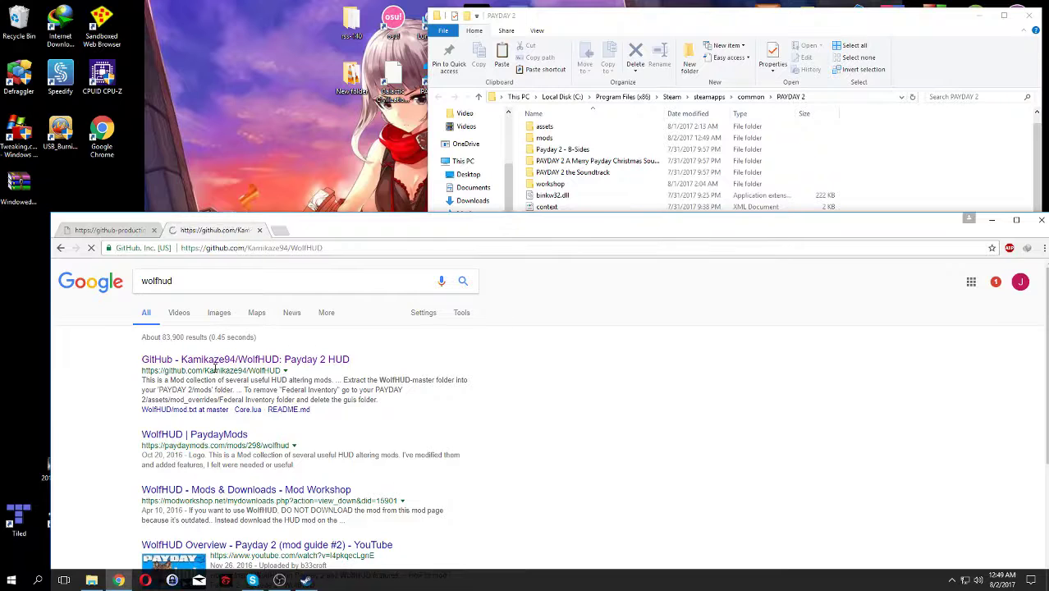
Step: Download the WolfHUD repository as a ZIP and open the folder containing WolfHUD-master.zip
scroll(794, 298, down, 2)
click(786, 280)
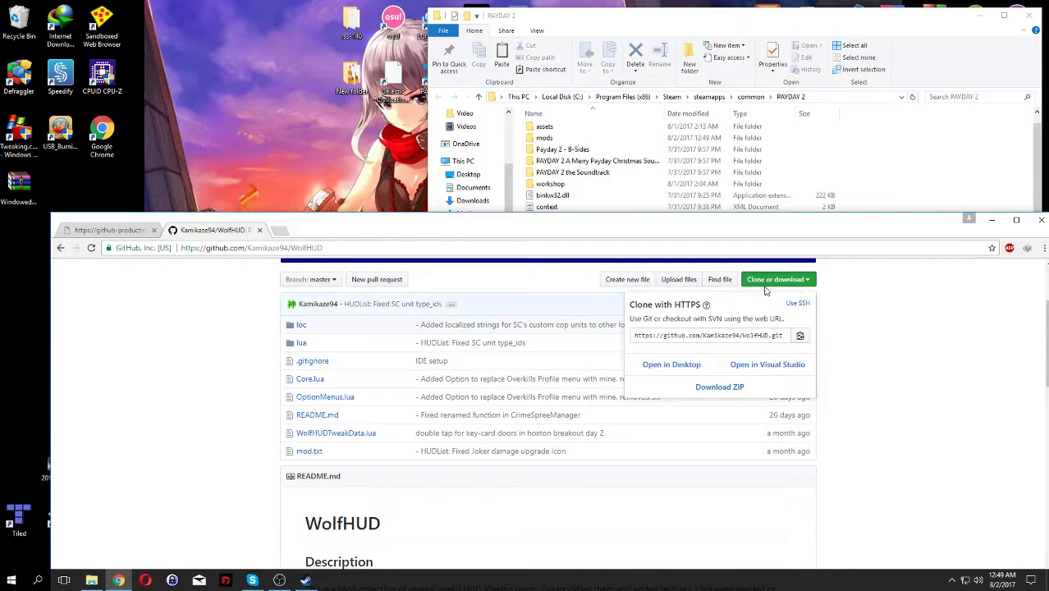
click(719, 387)
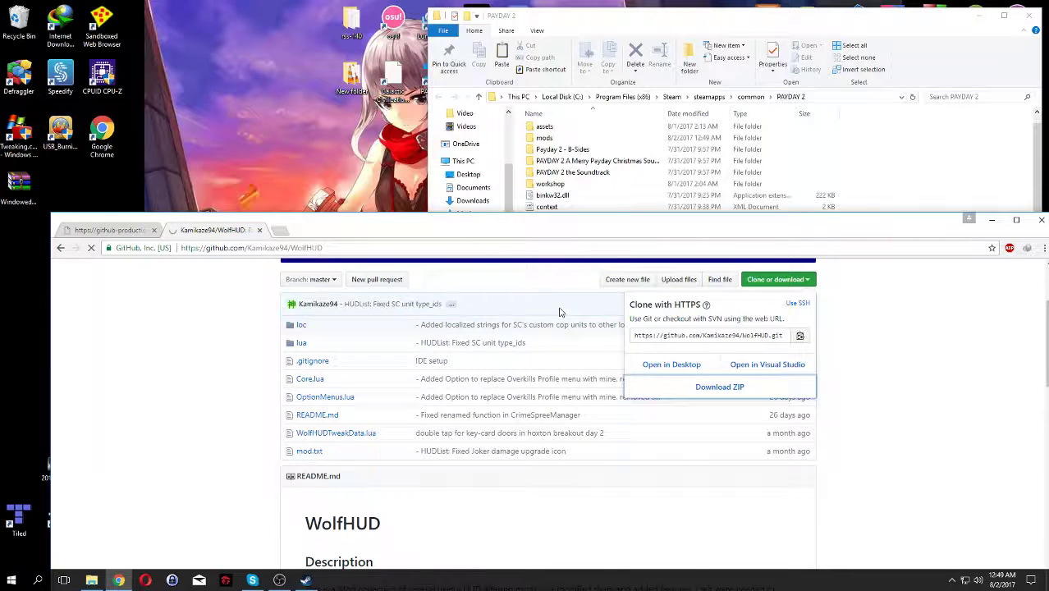
click(490, 331)
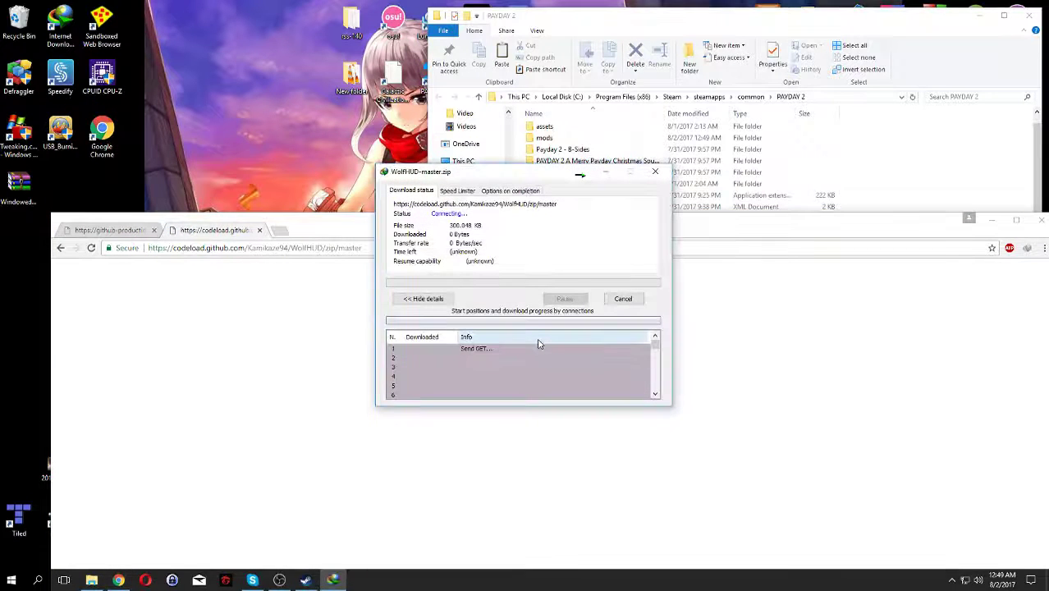
click(537, 328)
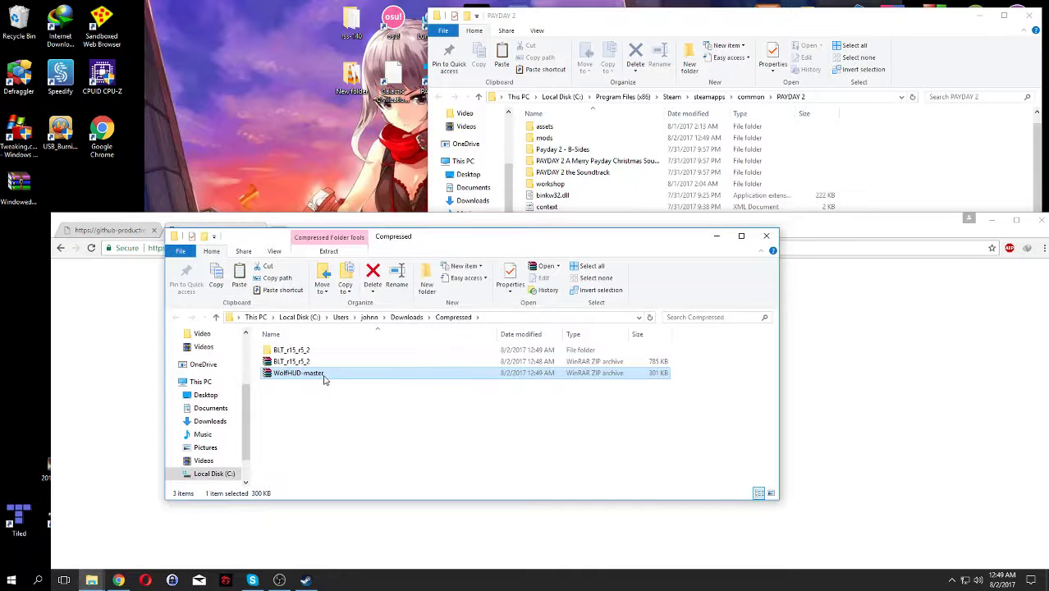
Step: Extract the WolfHUD-master archive into its own folder and open that folder
right_click(323, 377)
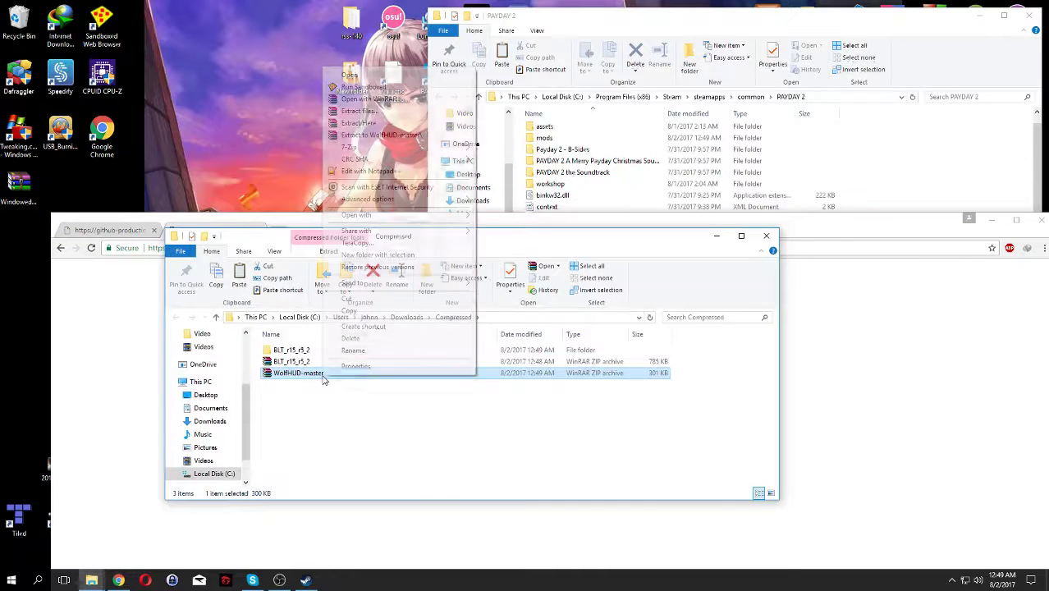
click(365, 137)
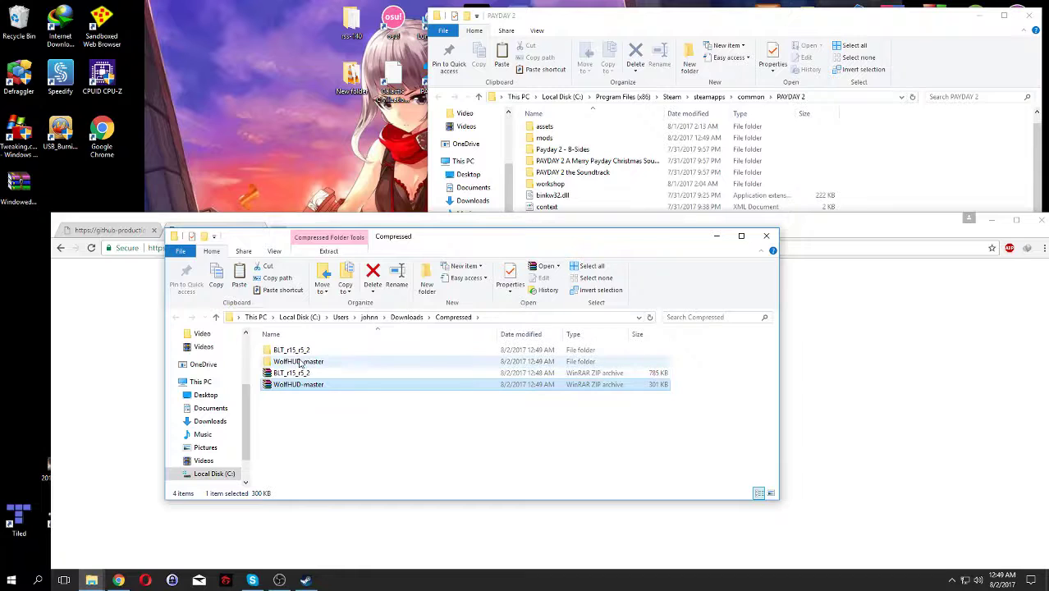
double_click(299, 362)
Step: Rename the inner WolfHUD-master folder to WolfHUD and briefly check its contents
click(298, 354)
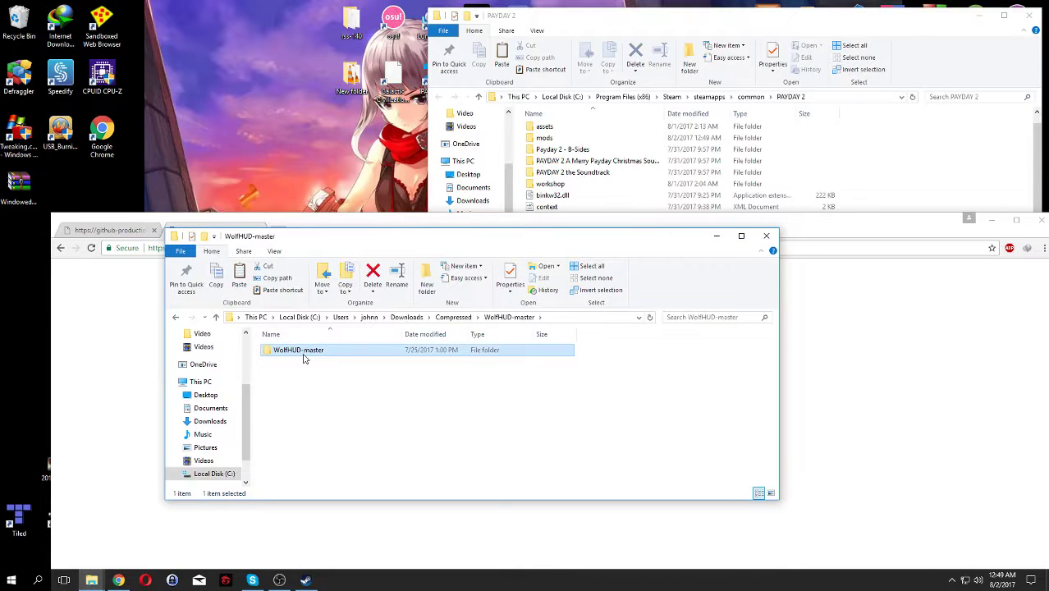
right_click(304, 355)
click(353, 543)
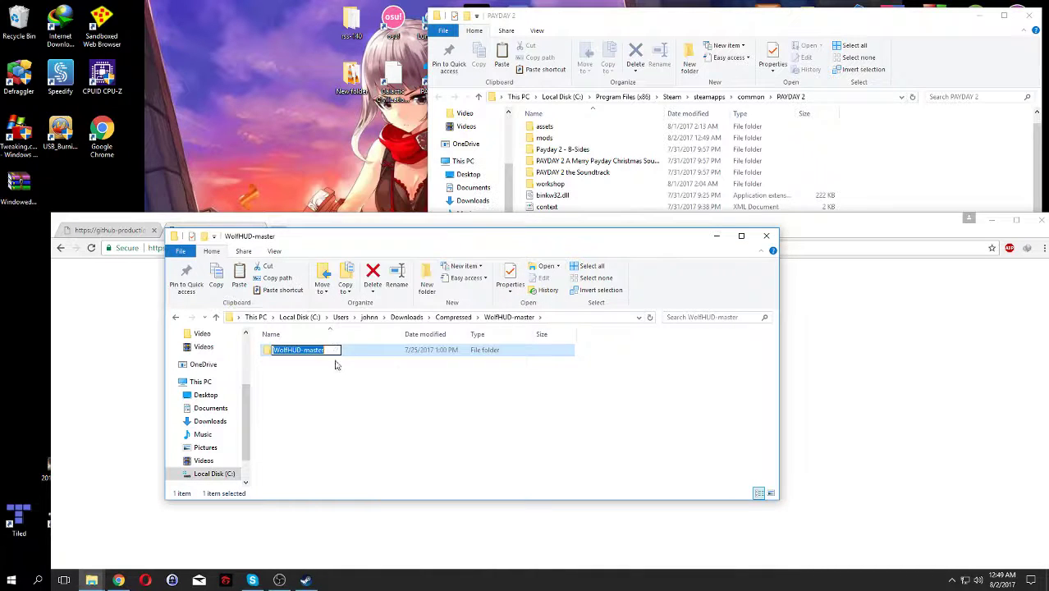
click(324, 350)
key(BackSpace)
click(332, 370)
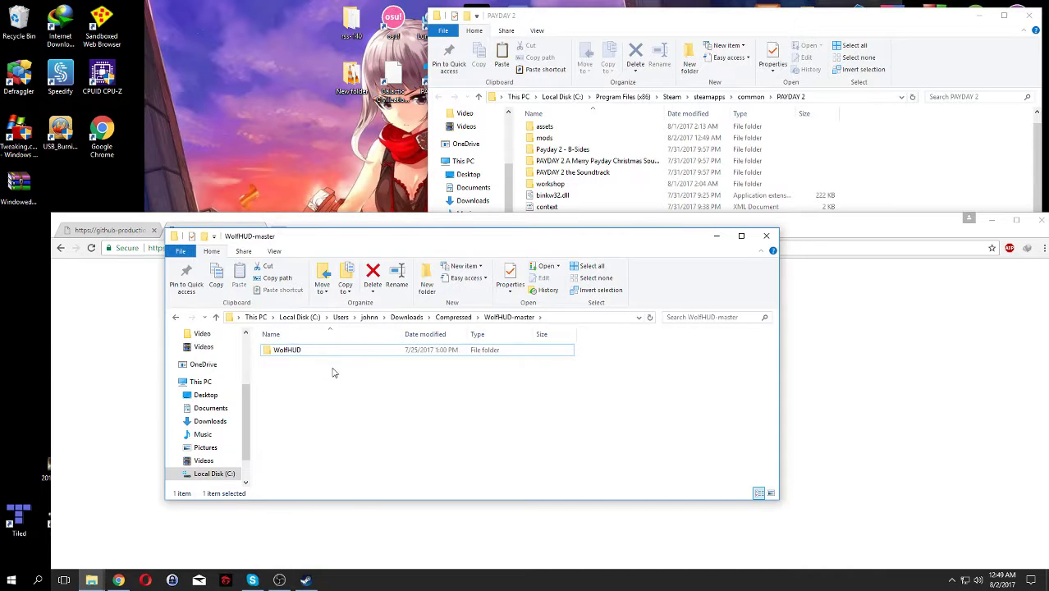
double_click(339, 351)
click(175, 318)
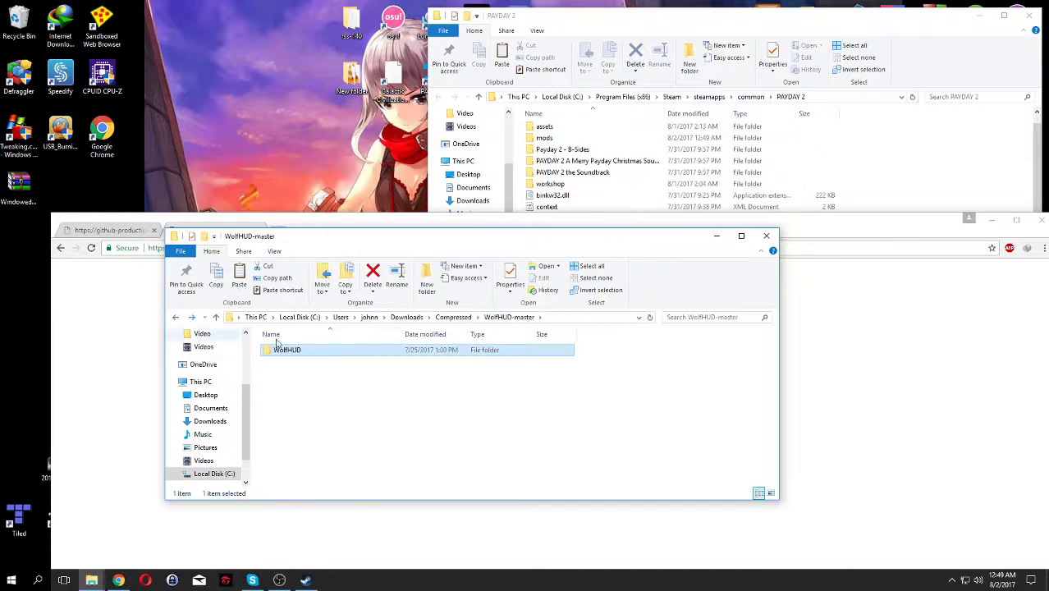
Step: Paste the WolfHUD folder into the PAYDAY 2 mods folder and close the remaining browser and folder windows
click(767, 236)
click(1038, 220)
double_click(550, 138)
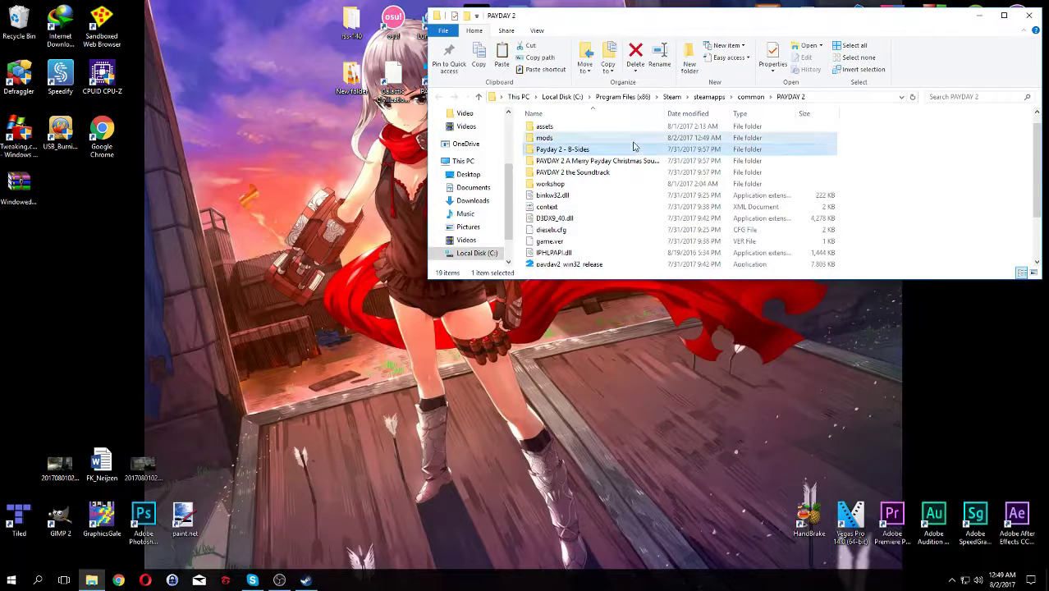
key(ctrl+v)
click(694, 216)
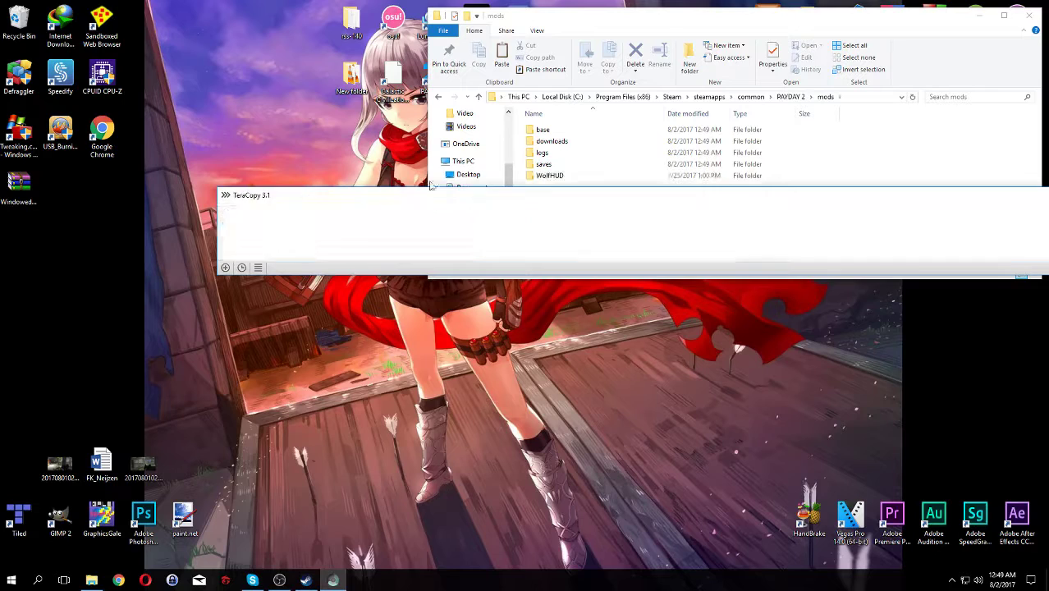
click(1028, 15)
Step: Launch PAYDAY 2, download the available PAYDAY 2 BLT DLL update, and leave the update manager
double_click(434, 75)
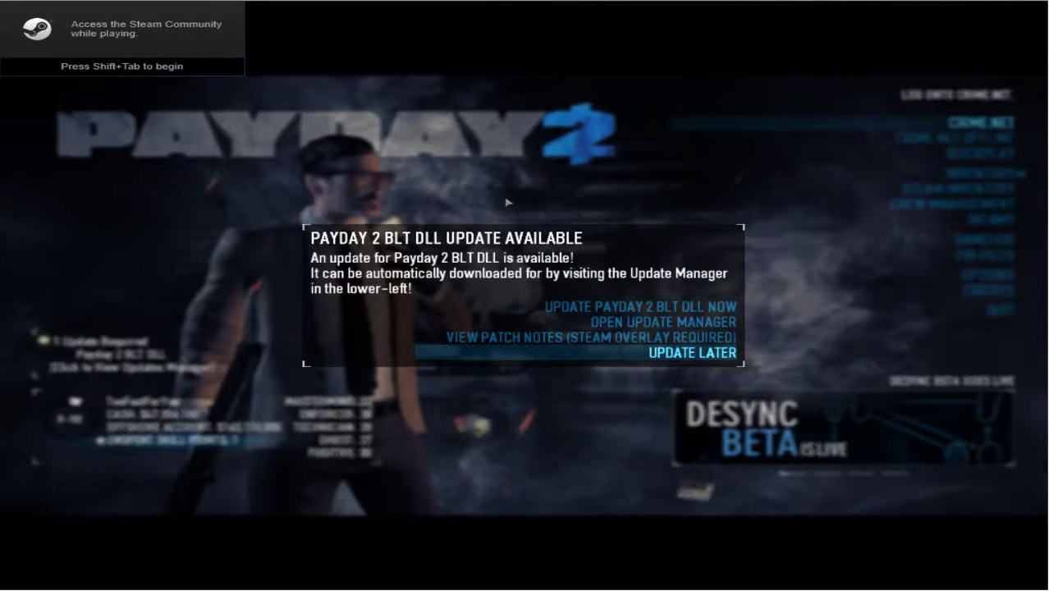
click(629, 308)
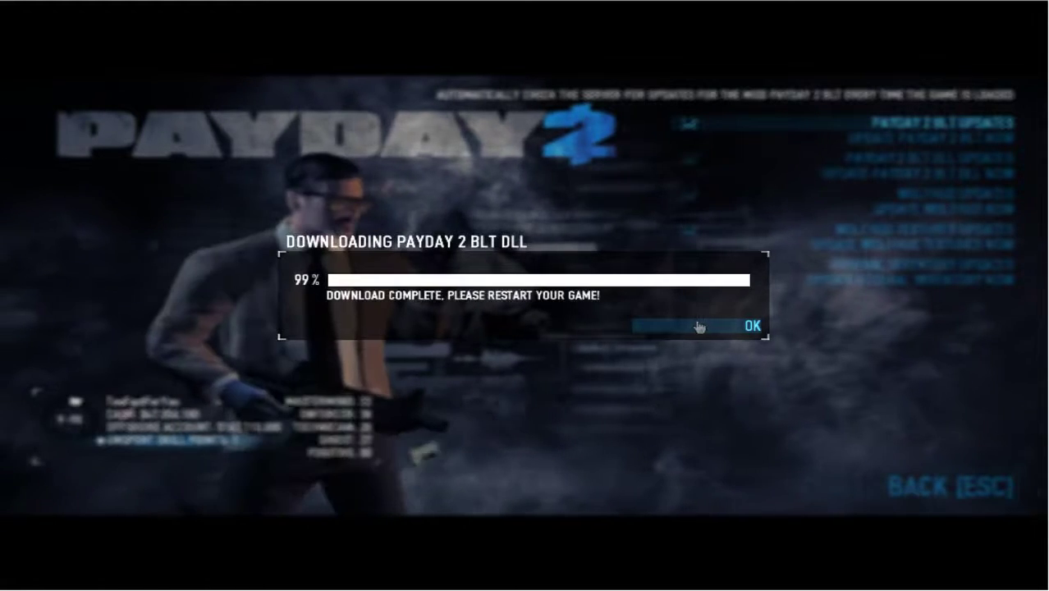
click(699, 325)
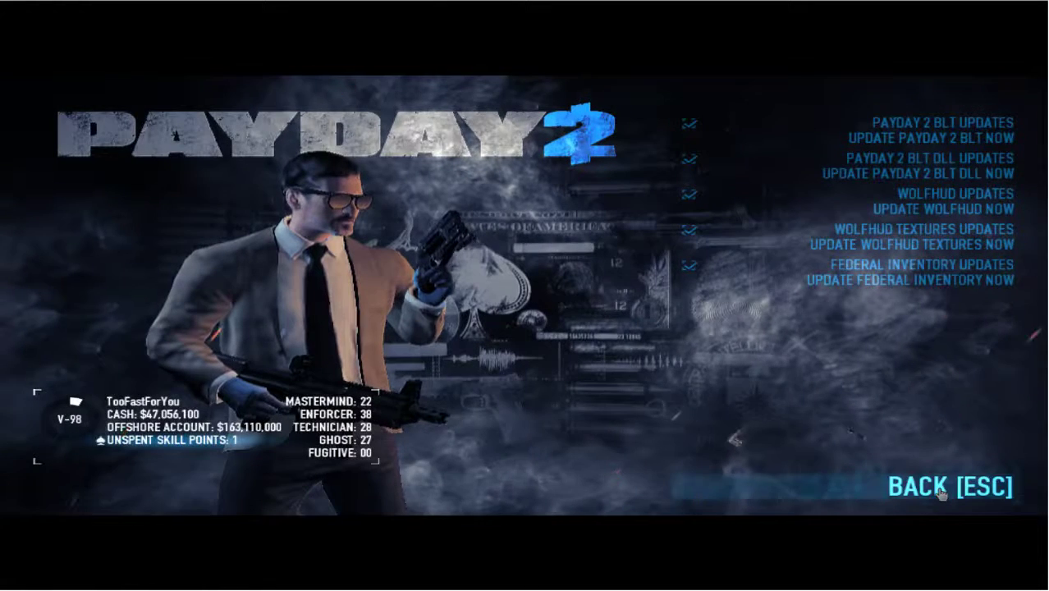
click(944, 478)
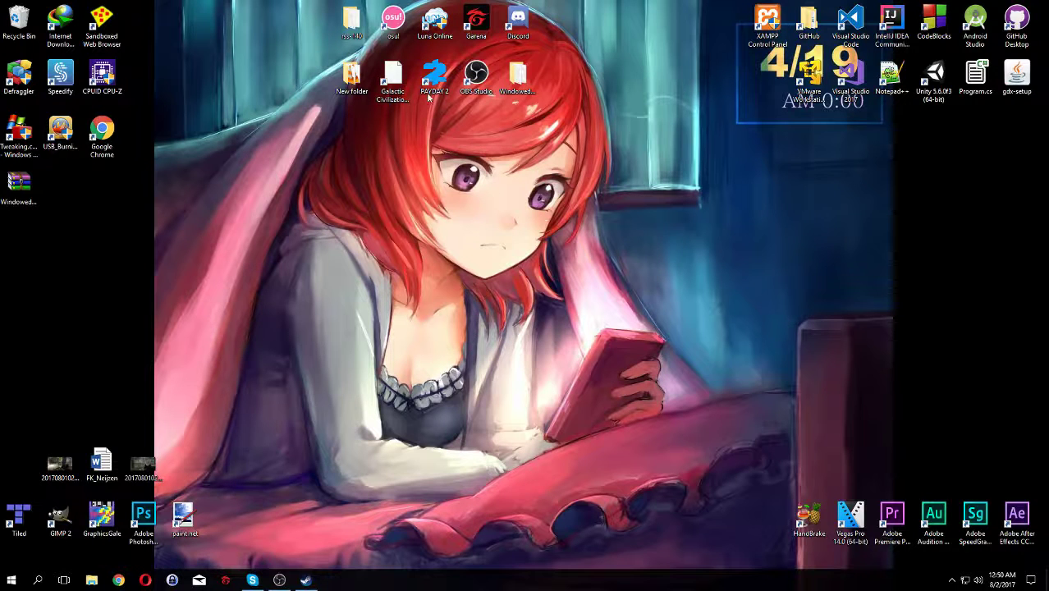
Step: Restart PAYDAY 2 from the desktop, dismissing any Steam error, and continue past the title screen to the main menu
double_click(429, 91)
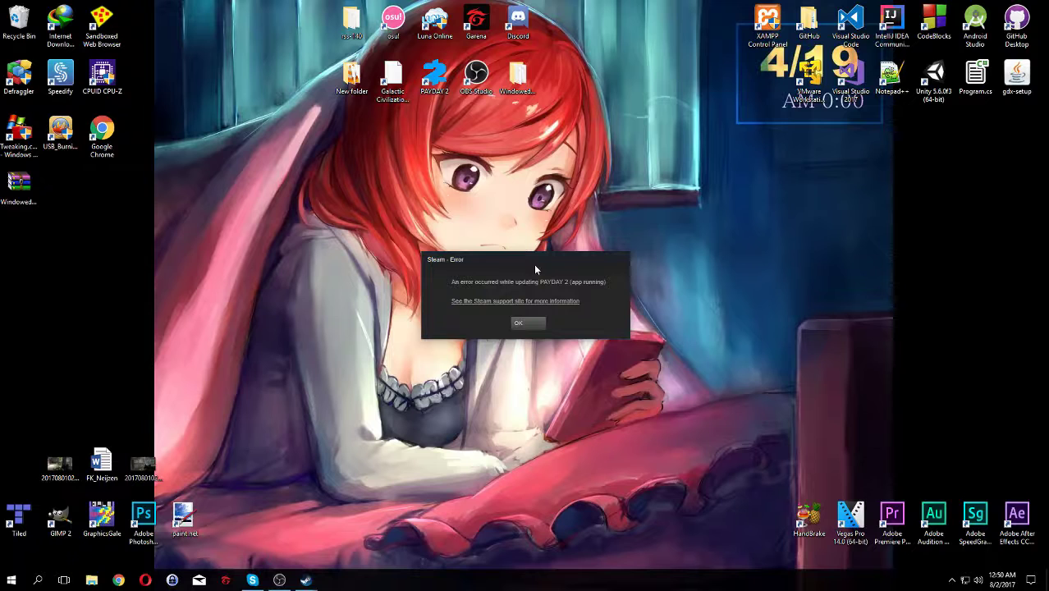
click(526, 322)
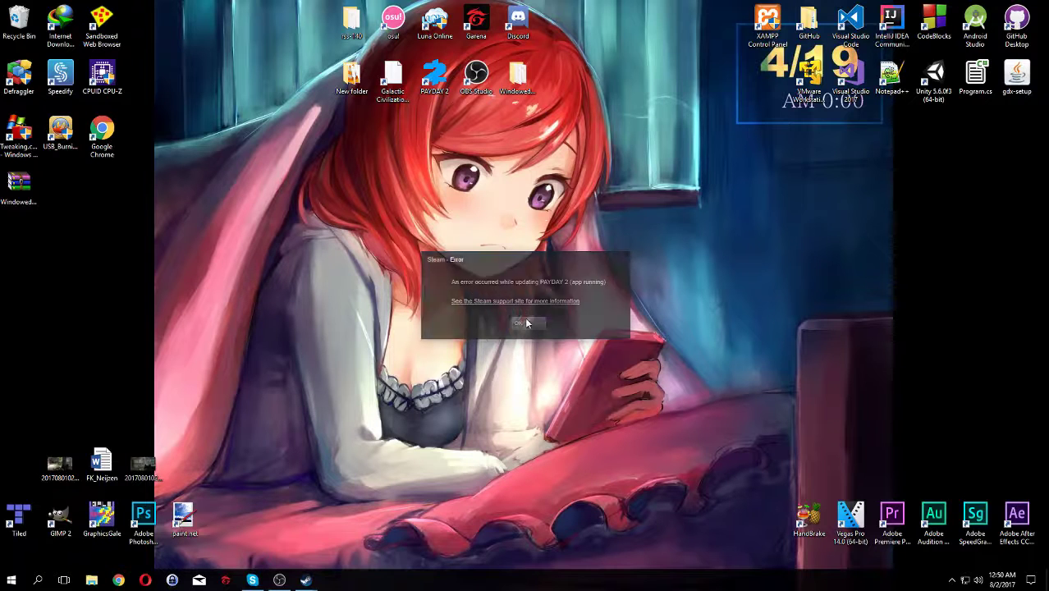
double_click(435, 76)
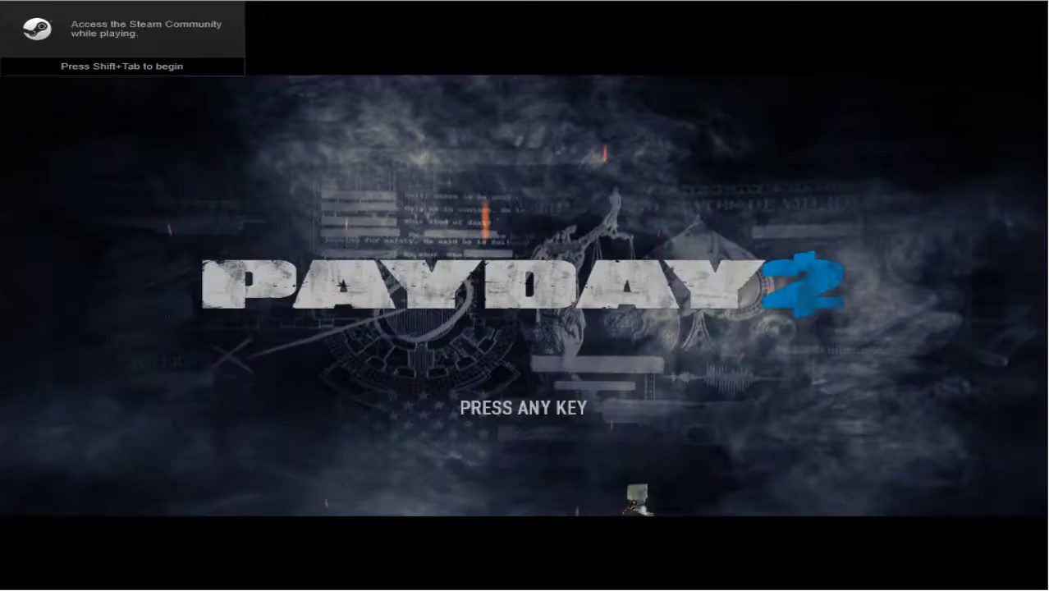
key(Return)
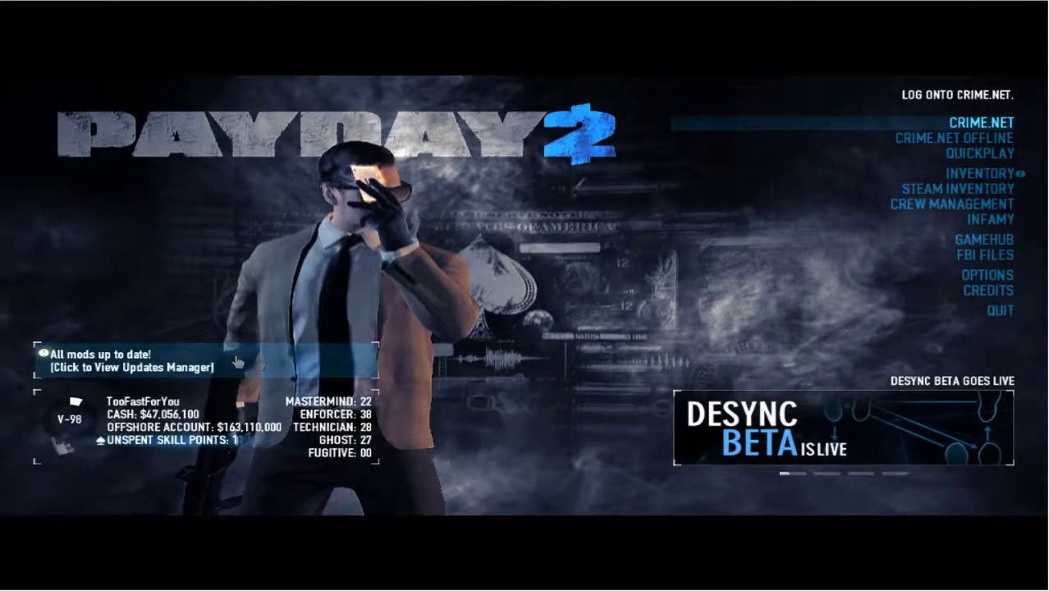
Step: Review the mods in the updates manager, and check the WolfHUD details among the installed Lua mods in the options
click(164, 361)
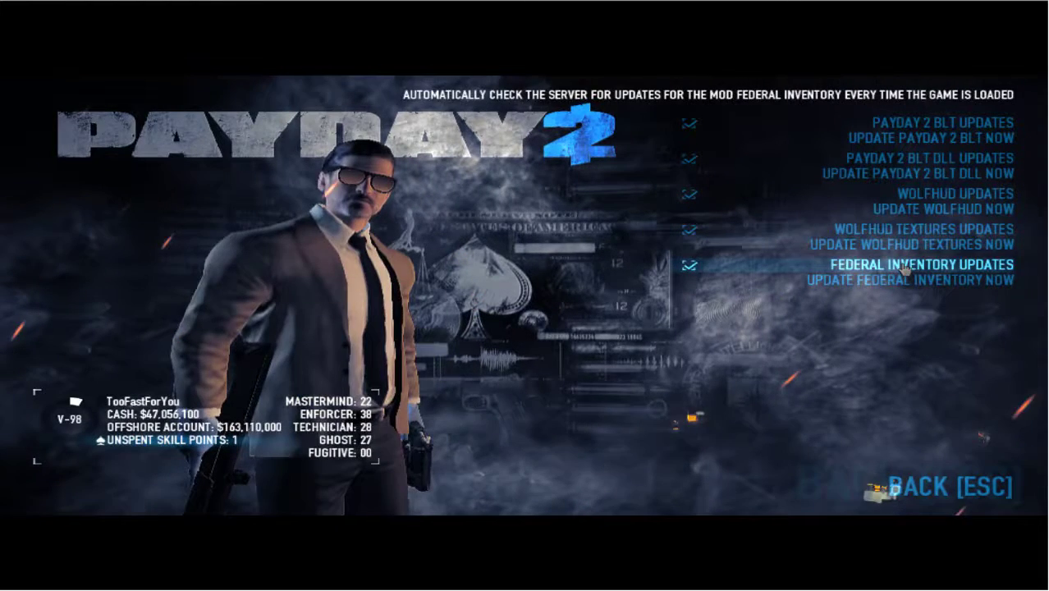
click(951, 486)
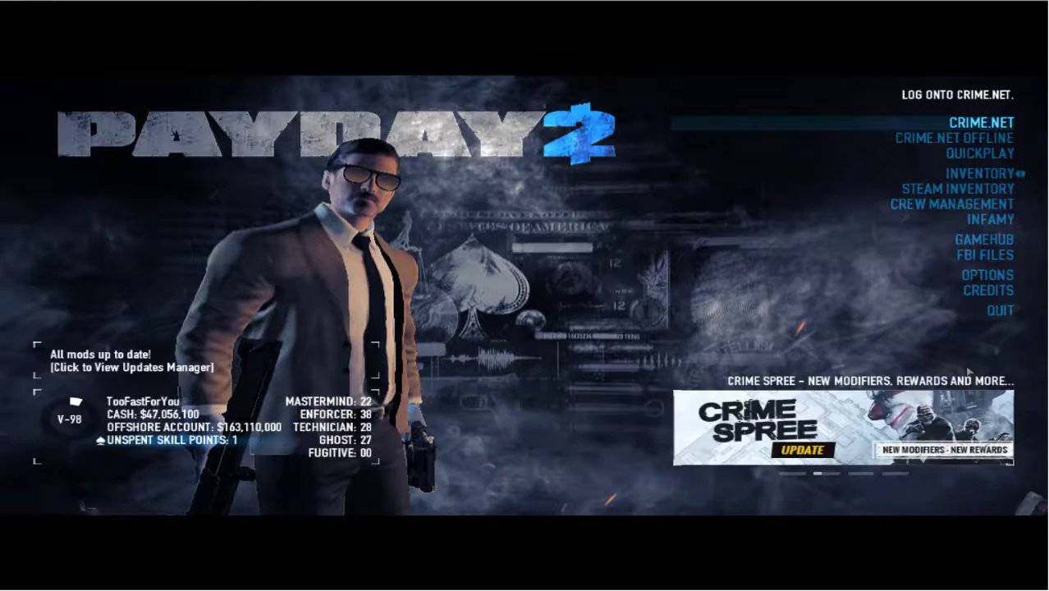
click(988, 275)
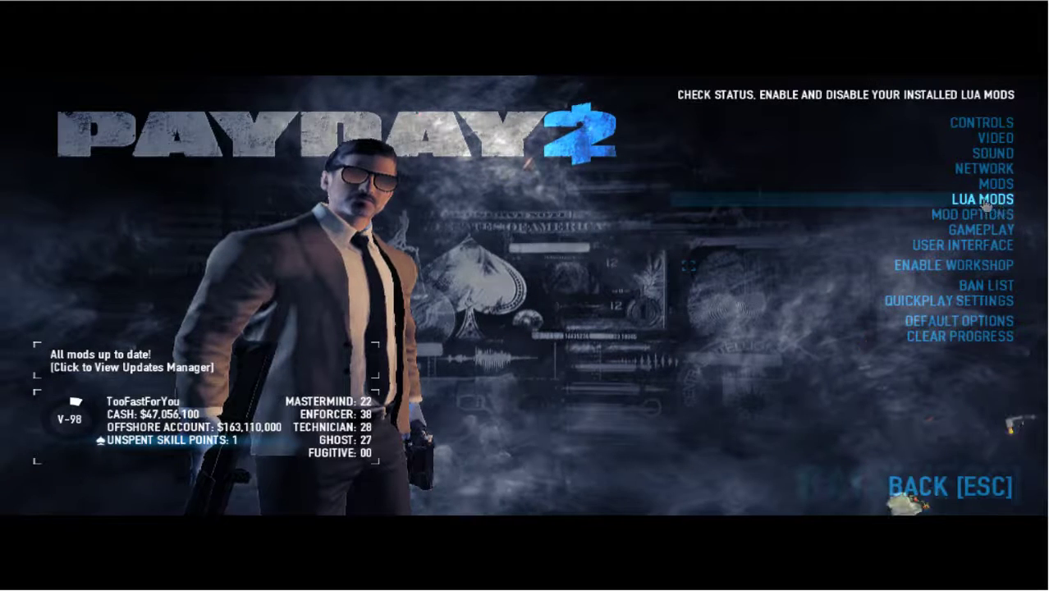
click(984, 200)
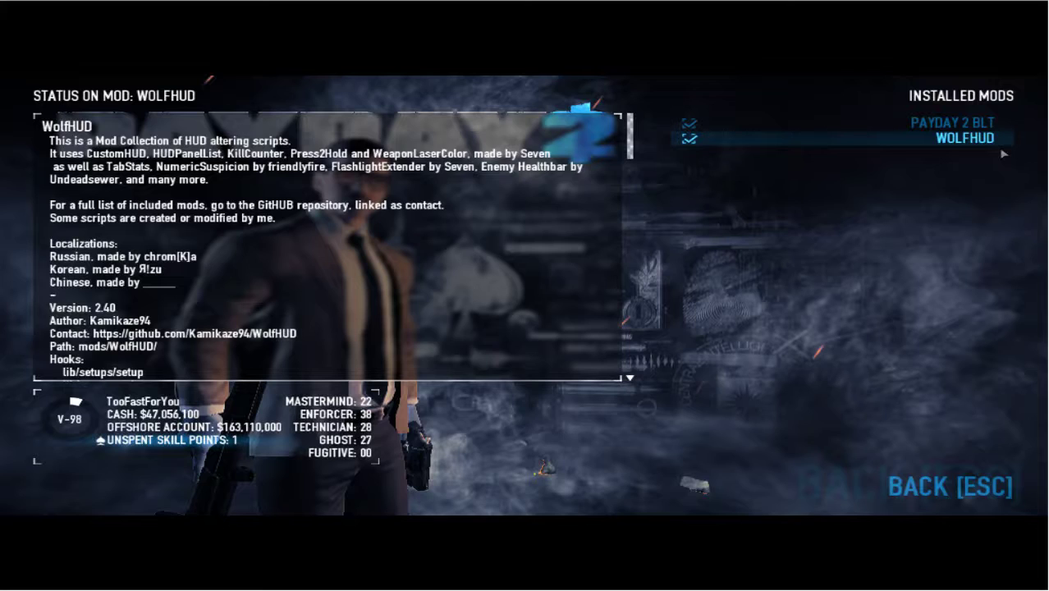
scroll(1003, 154, down, 5)
key(Escape)
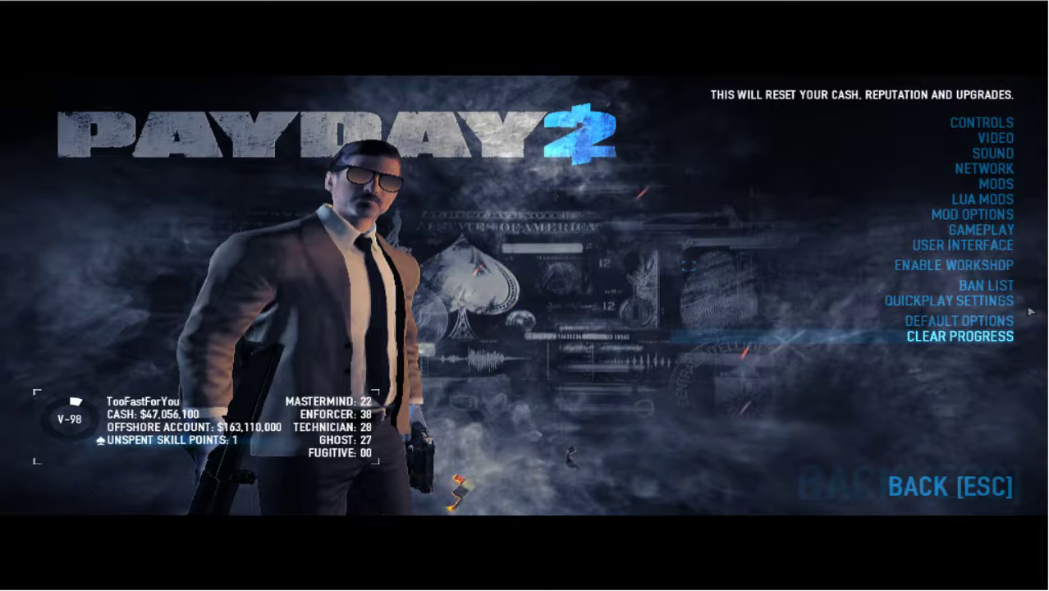